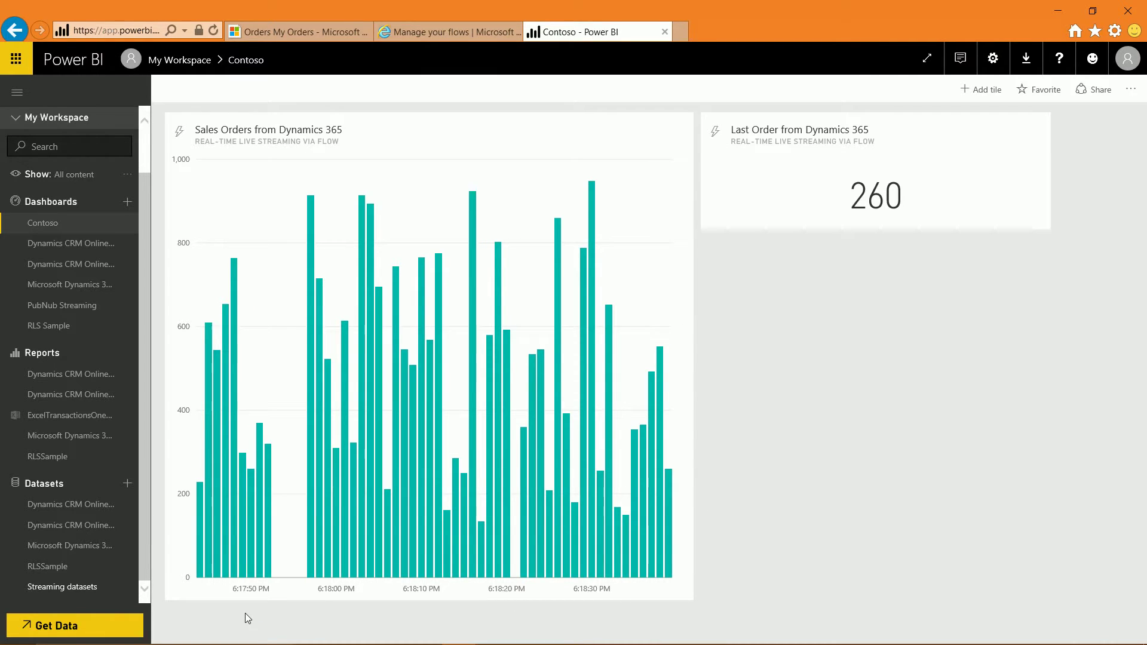
click(89, 591)
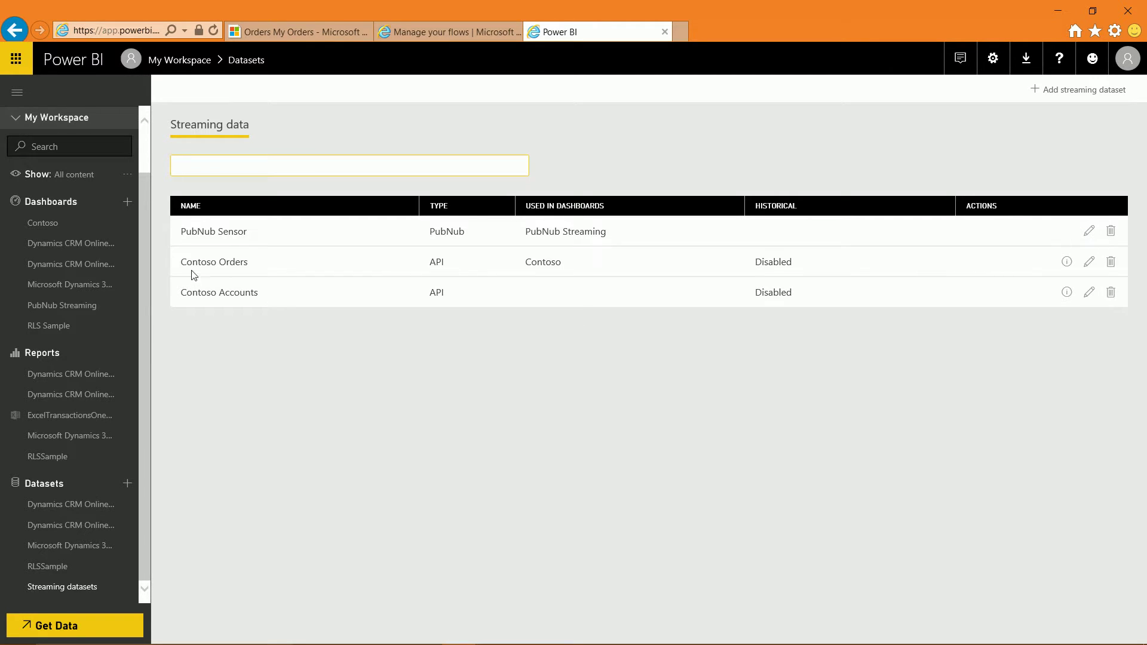
click(1089, 261)
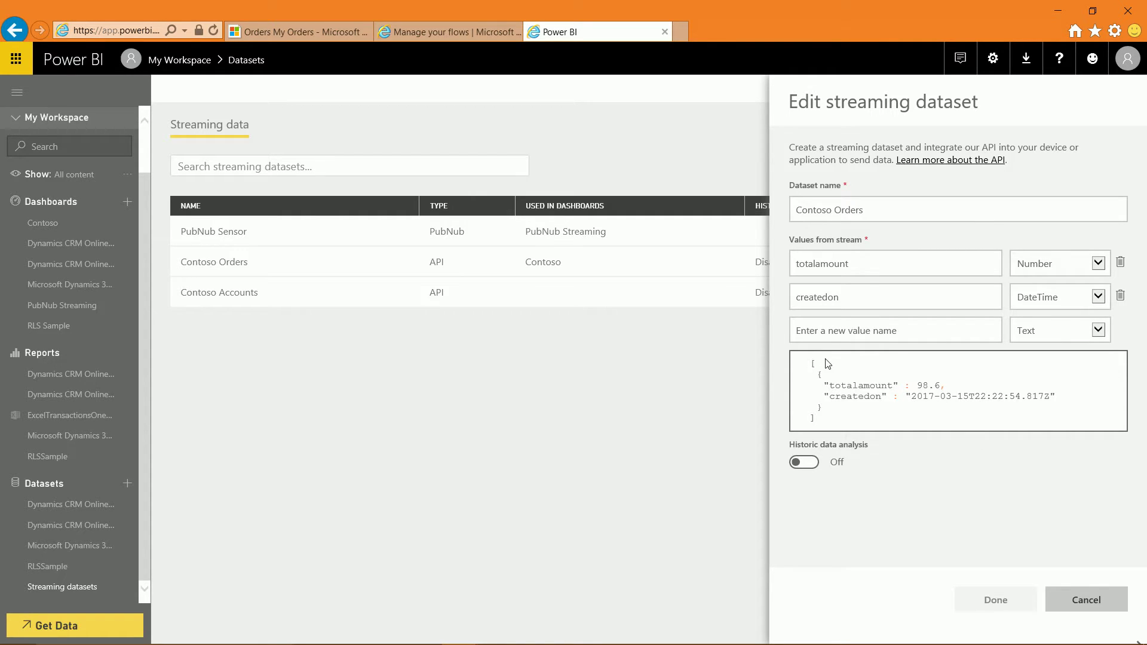
click(1083, 599)
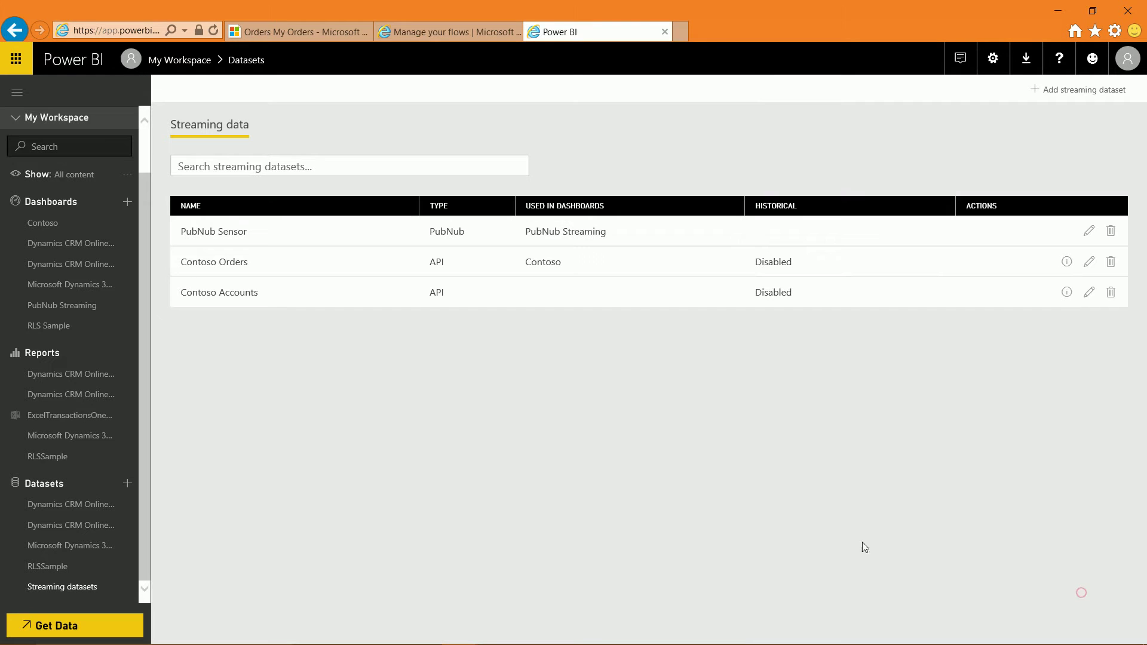
Step: Bring up the Contoso Orders flow that adds new Orders records to the RealTimeData table
click(426, 36)
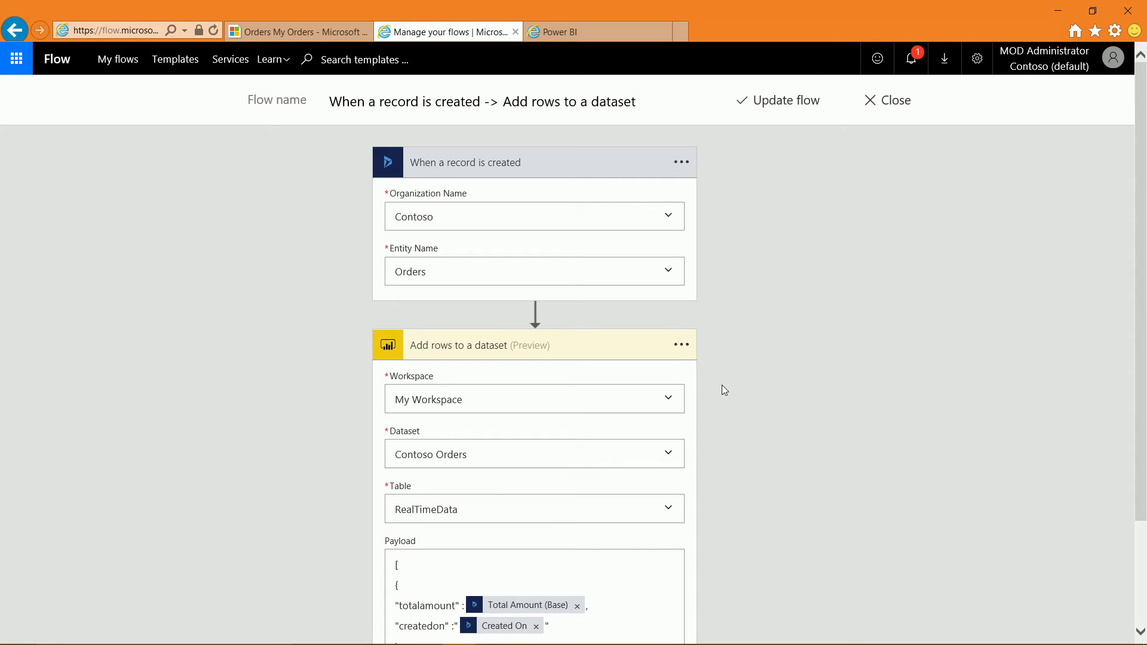
click(669, 273)
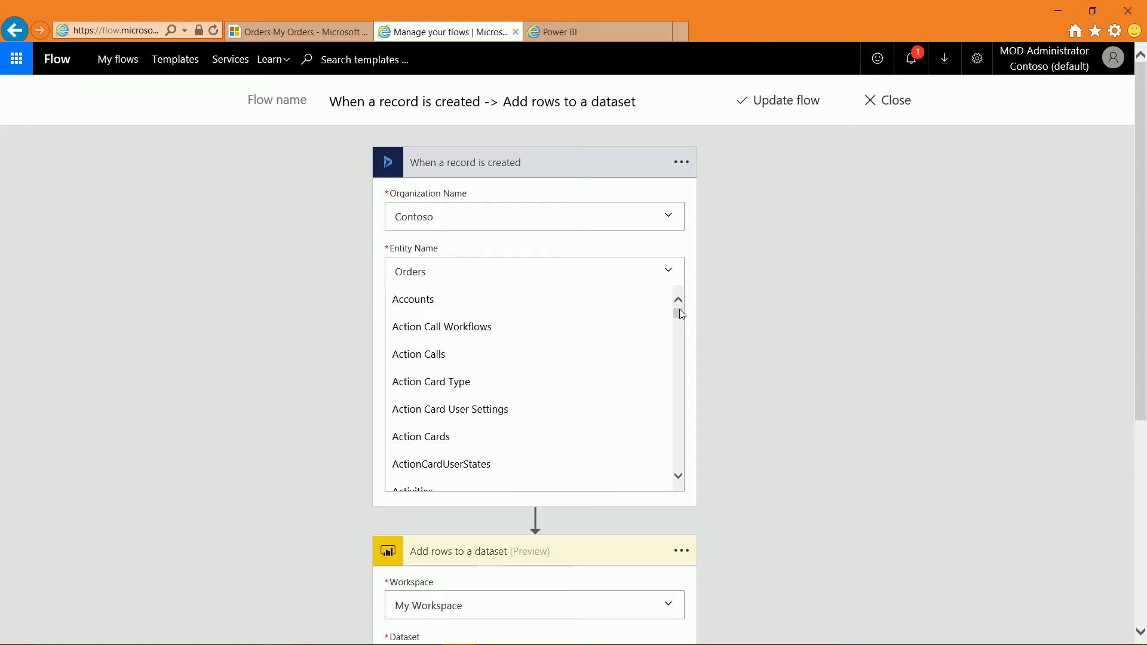
drag(679, 309, 679, 339)
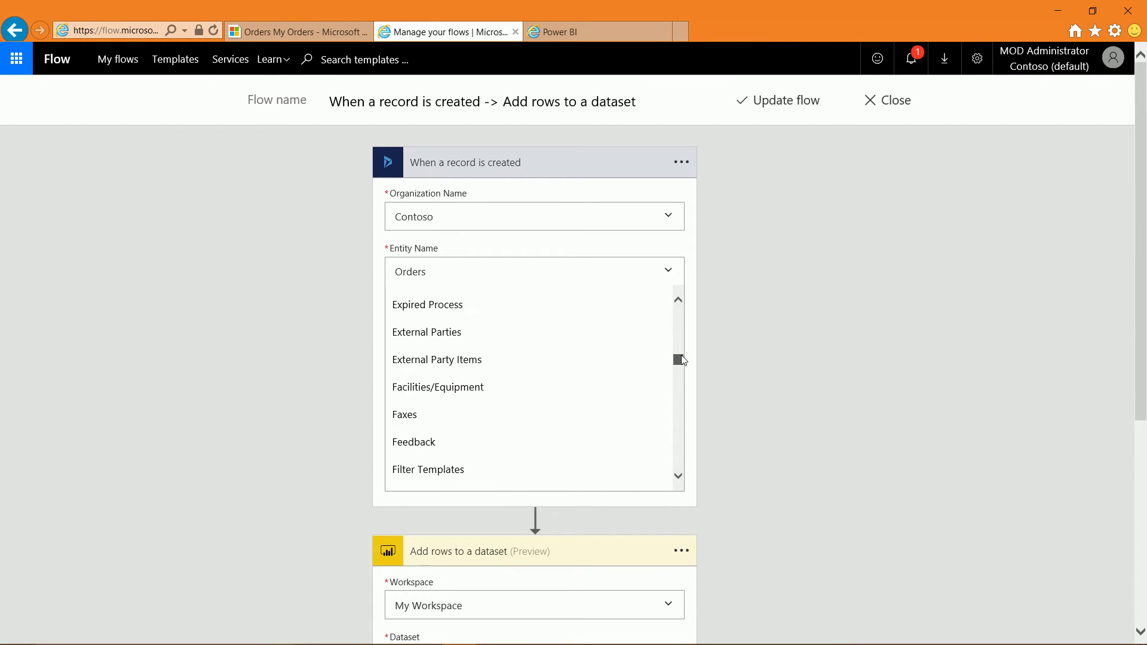
scroll(681, 360, down, 1)
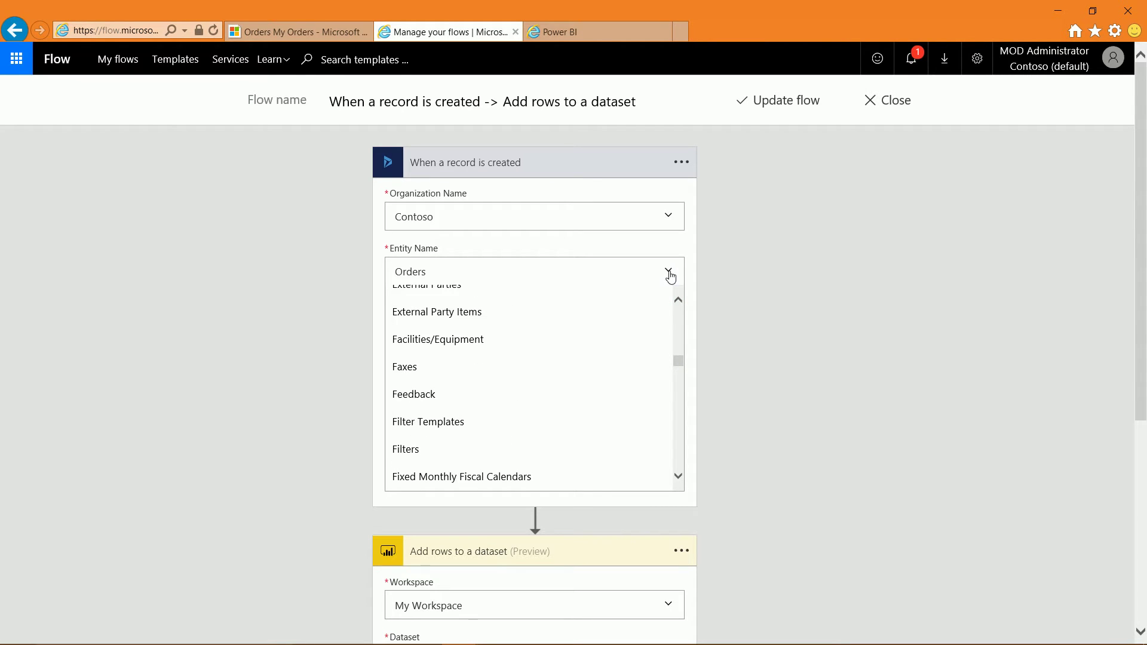
click(669, 273)
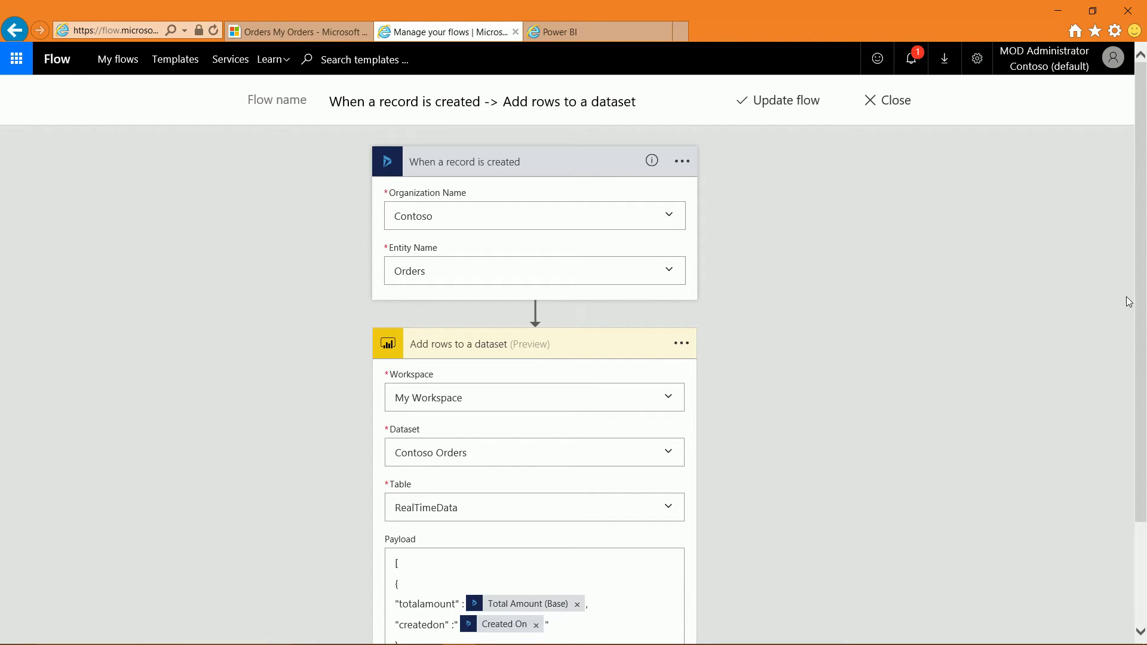
scroll(735, 304, down, 2)
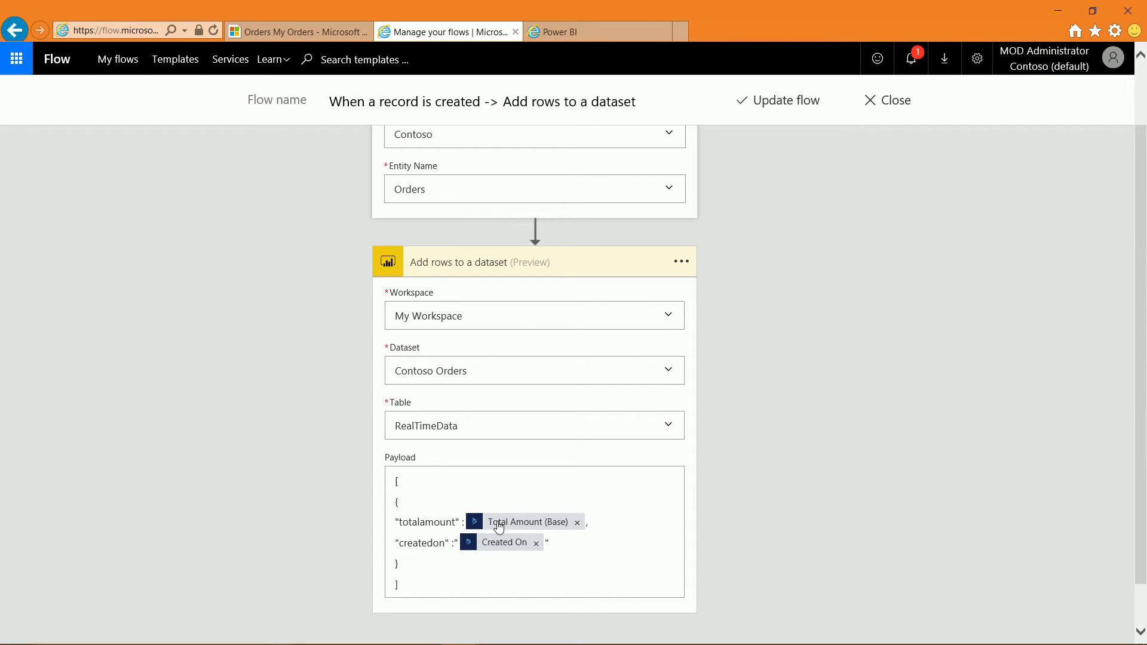
scroll(1142, 462, up, 2)
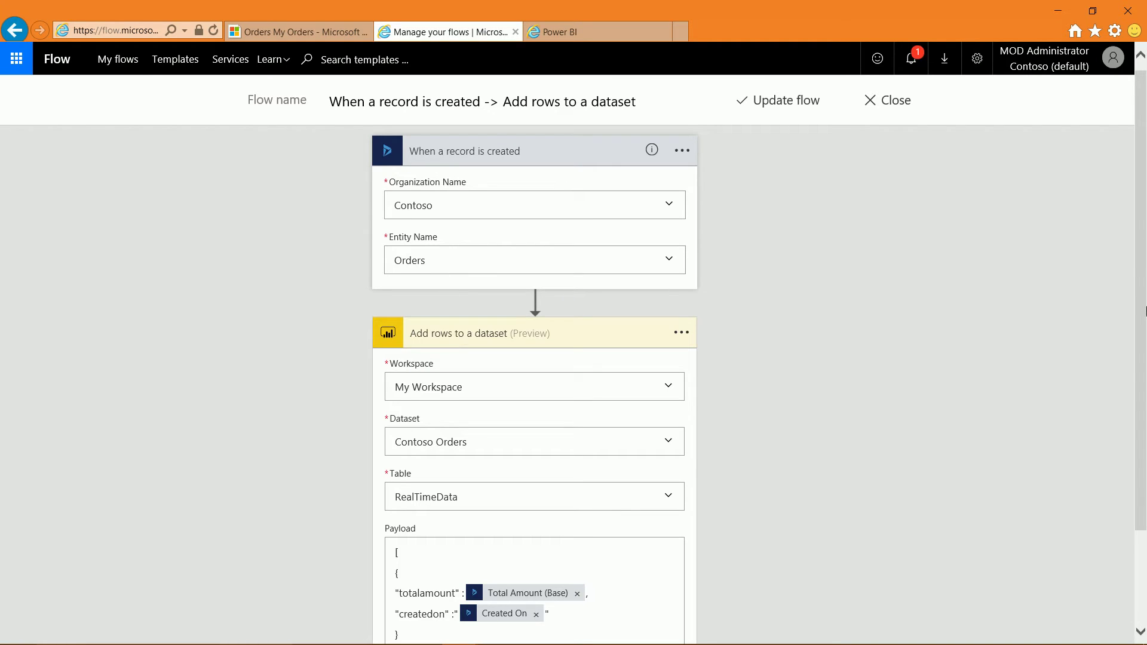
scroll(1142, 310, down, 3)
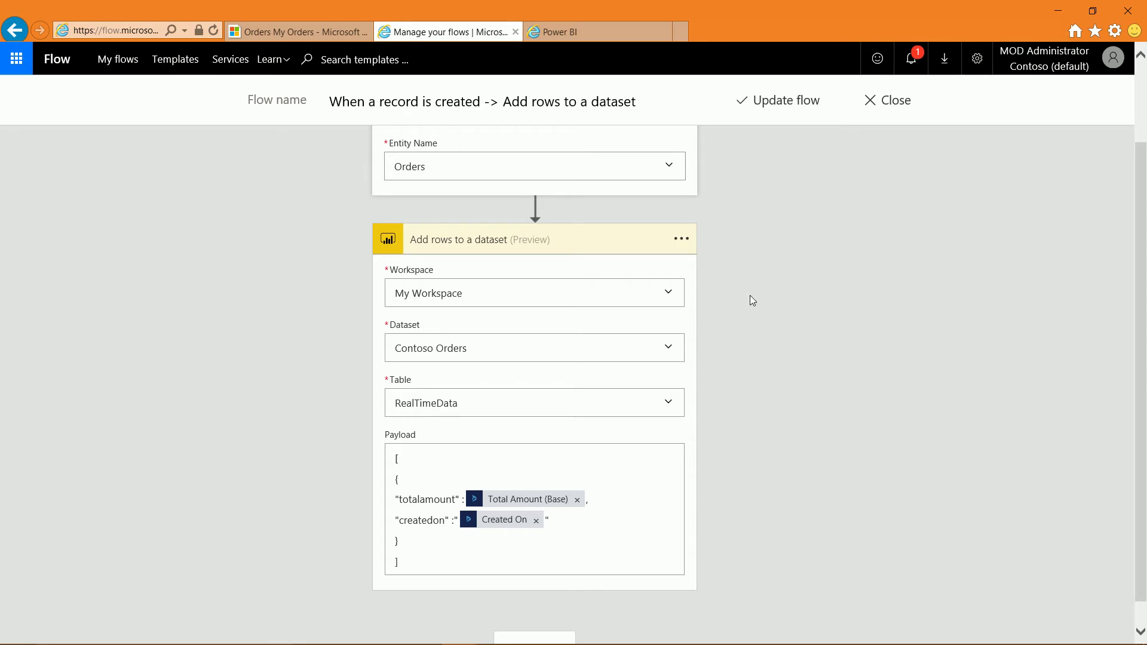
drag(1144, 387, 1139, 308)
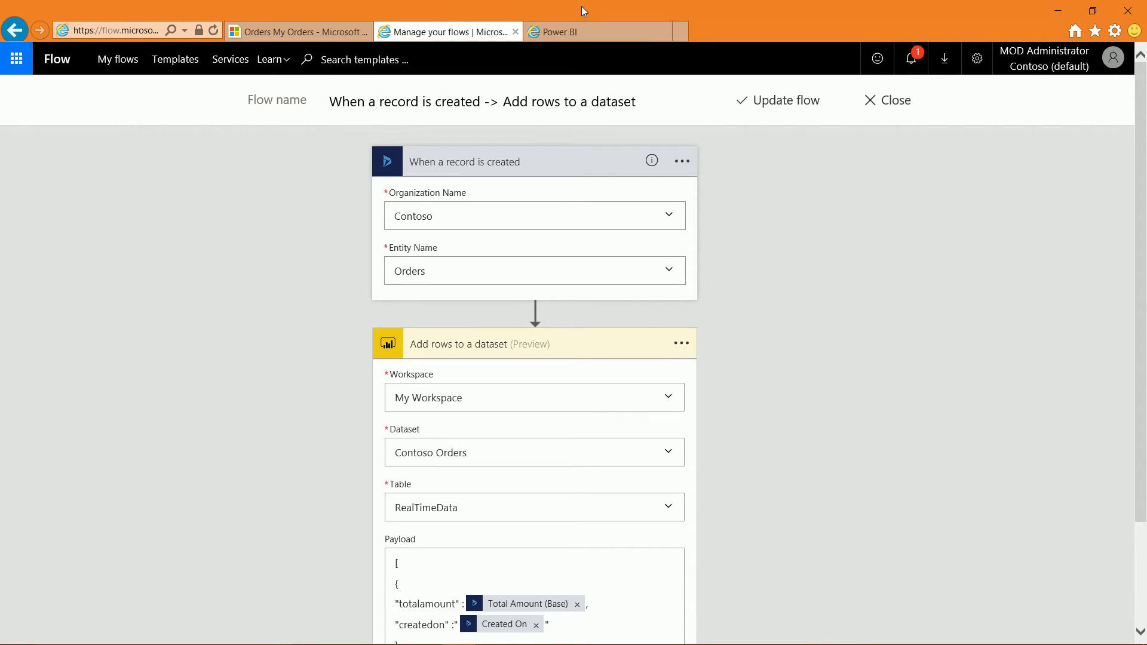
Step: Open the Contoso dashboard and review the Sales Orders chart's tile settings without changes
click(582, 32)
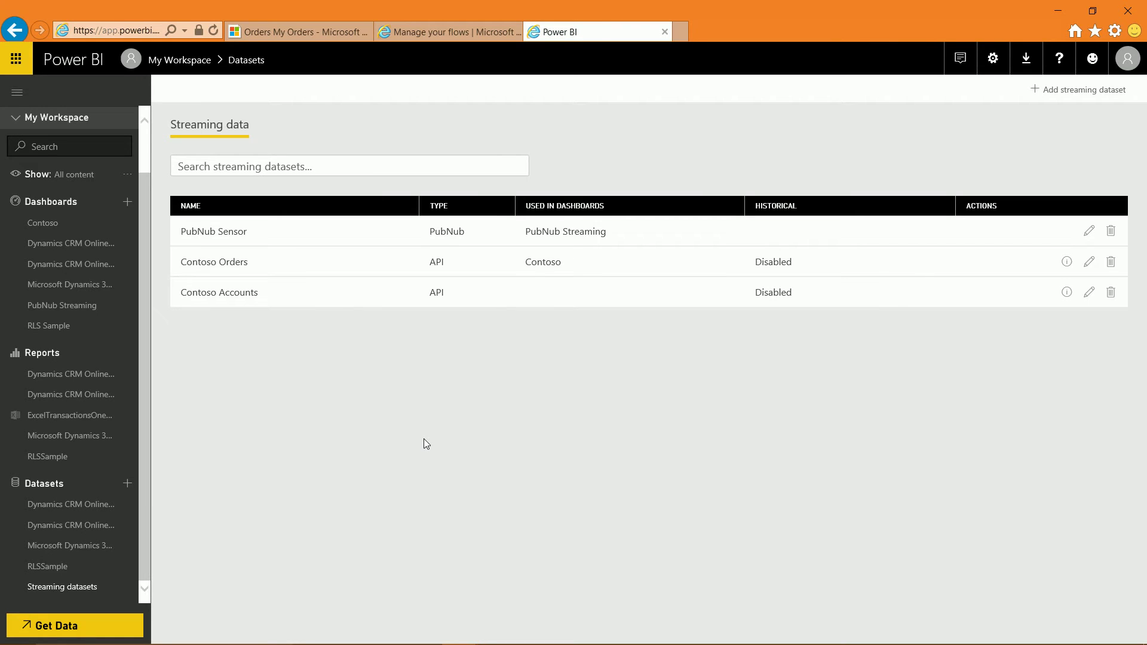
click(63, 223)
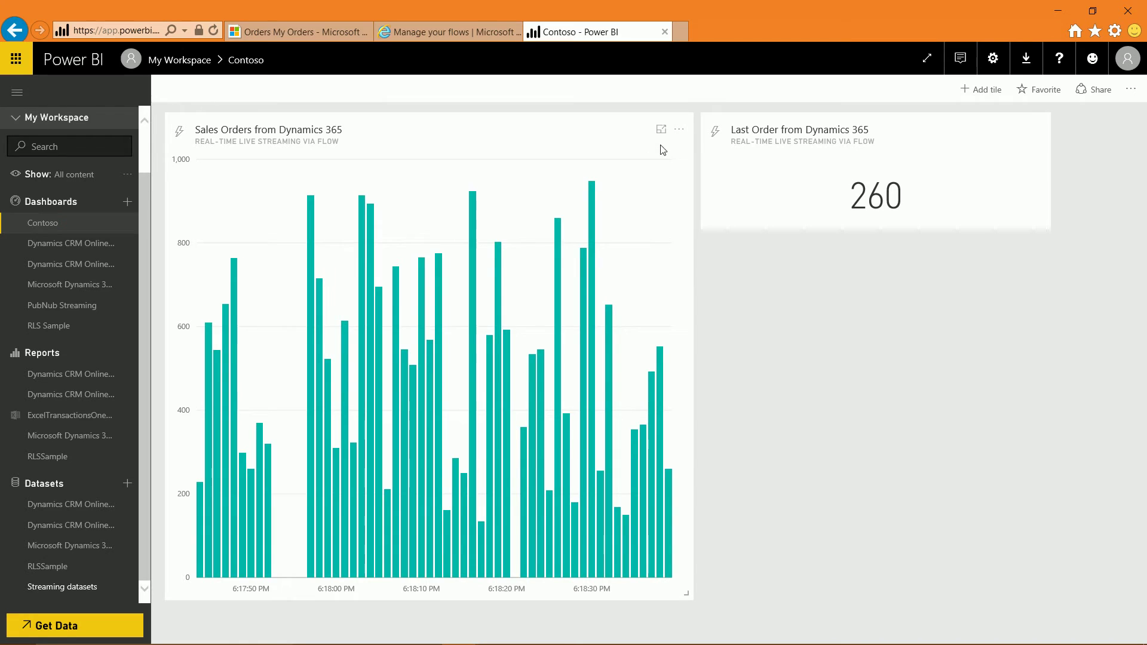
click(679, 129)
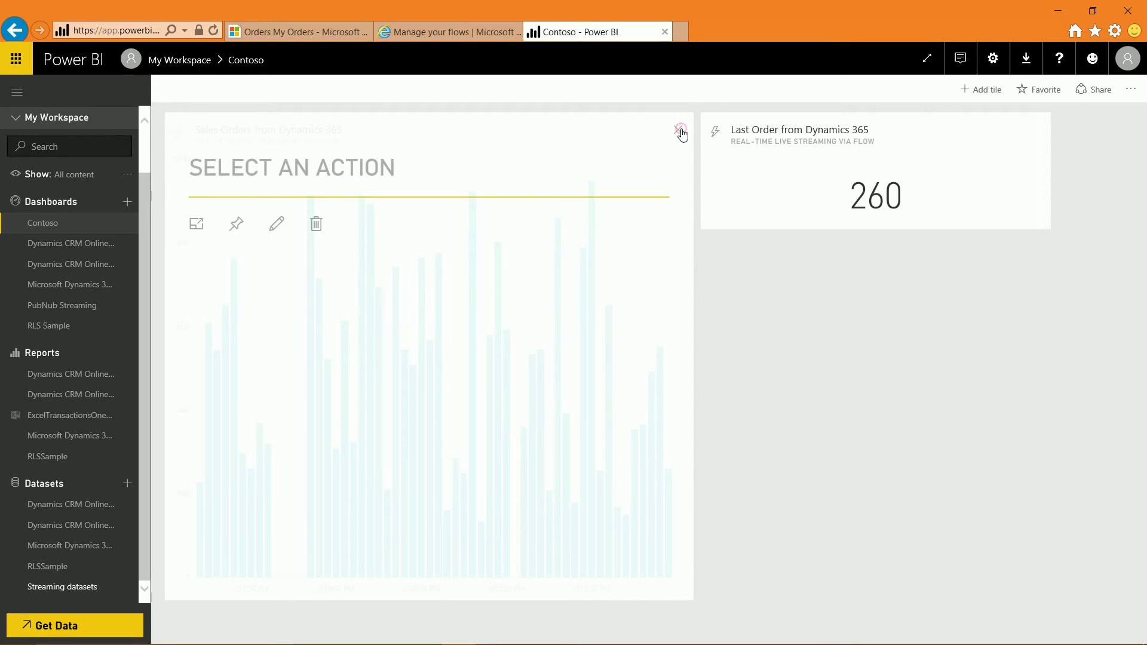
click(275, 230)
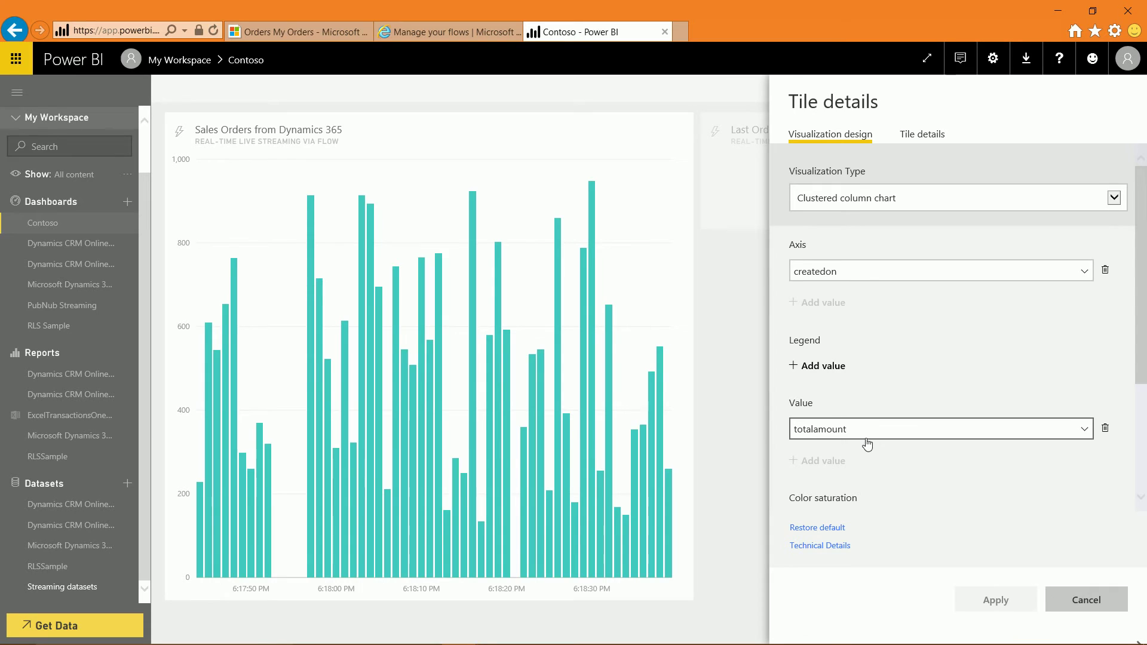
click(1059, 604)
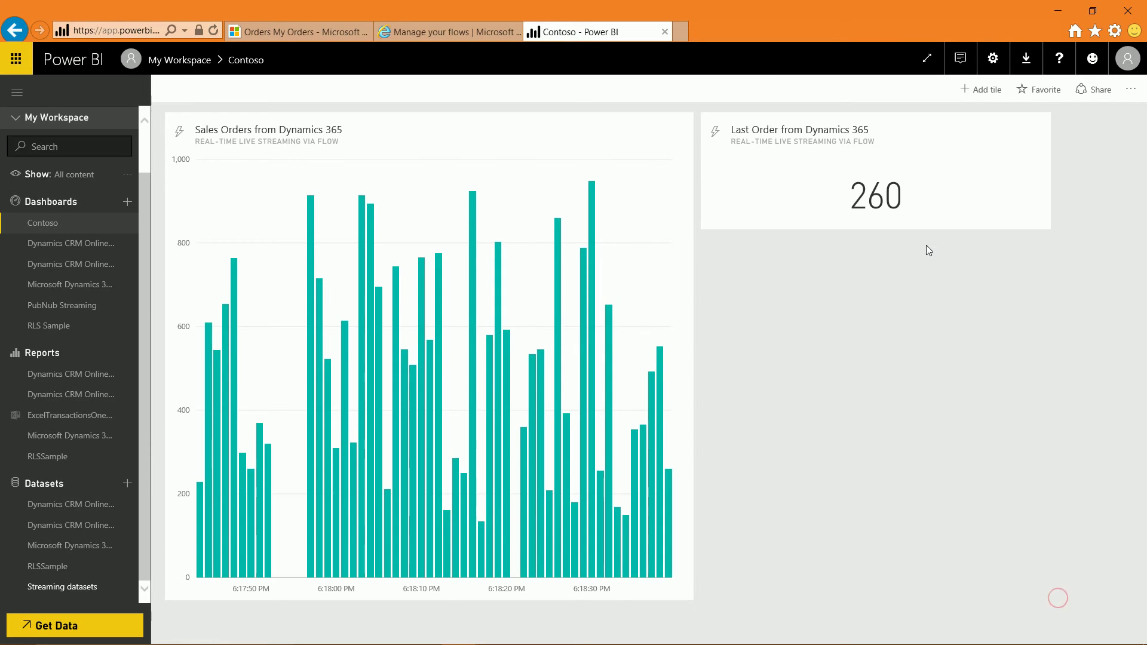
Step: Review the Last Order card's totalamount tile details, then cancel unchanged
click(1040, 133)
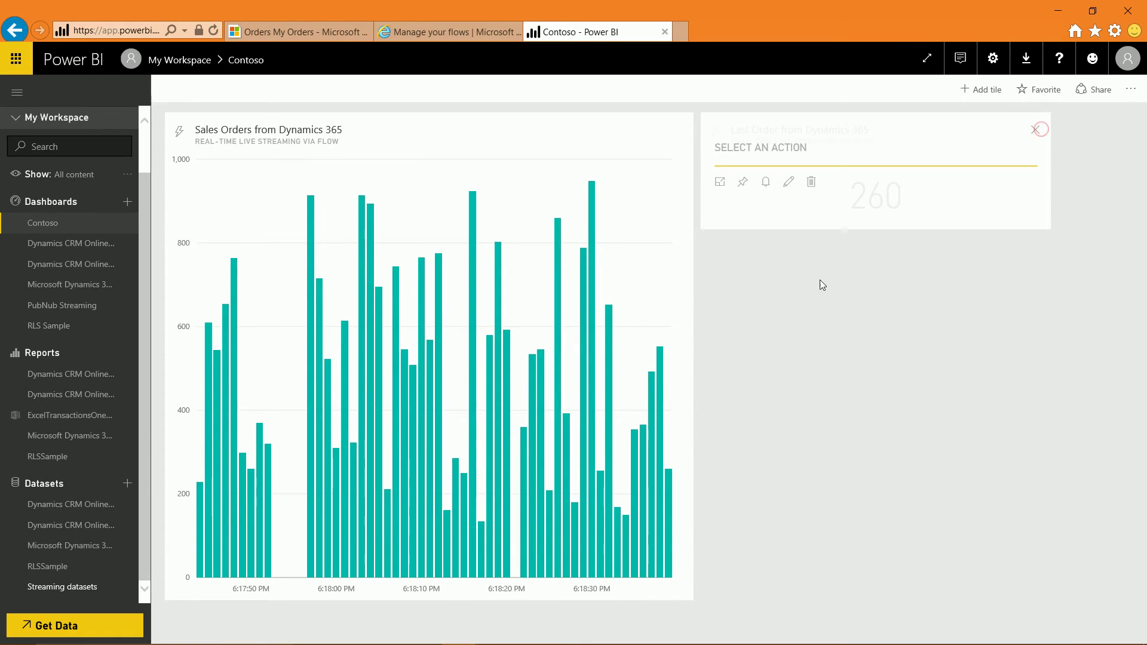
click(789, 182)
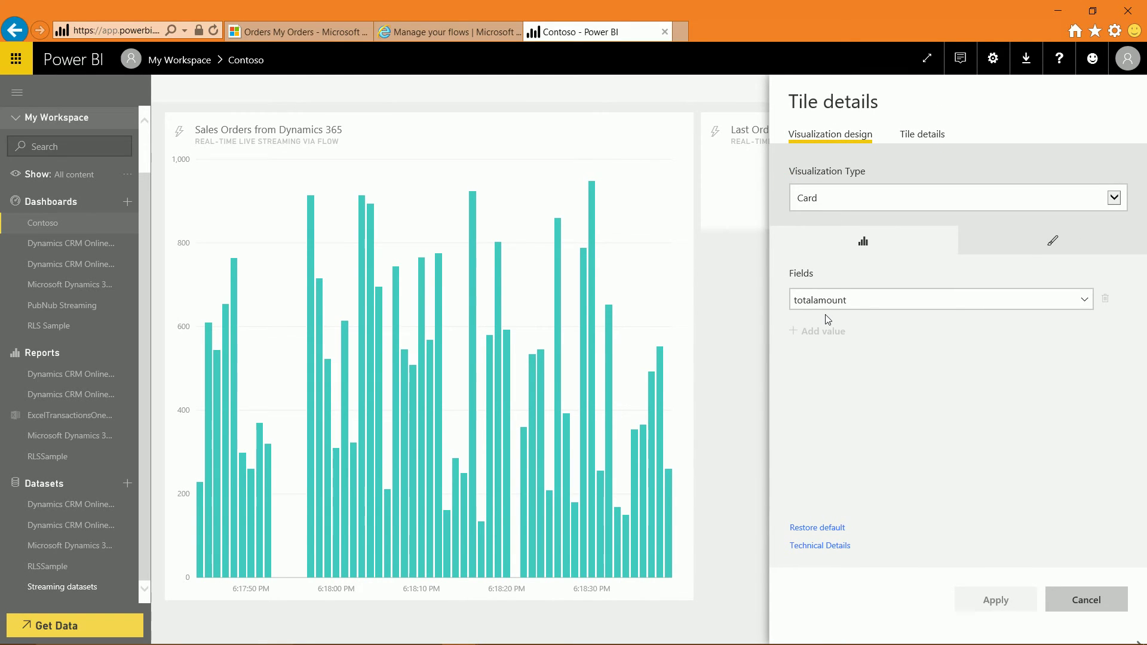
click(1082, 604)
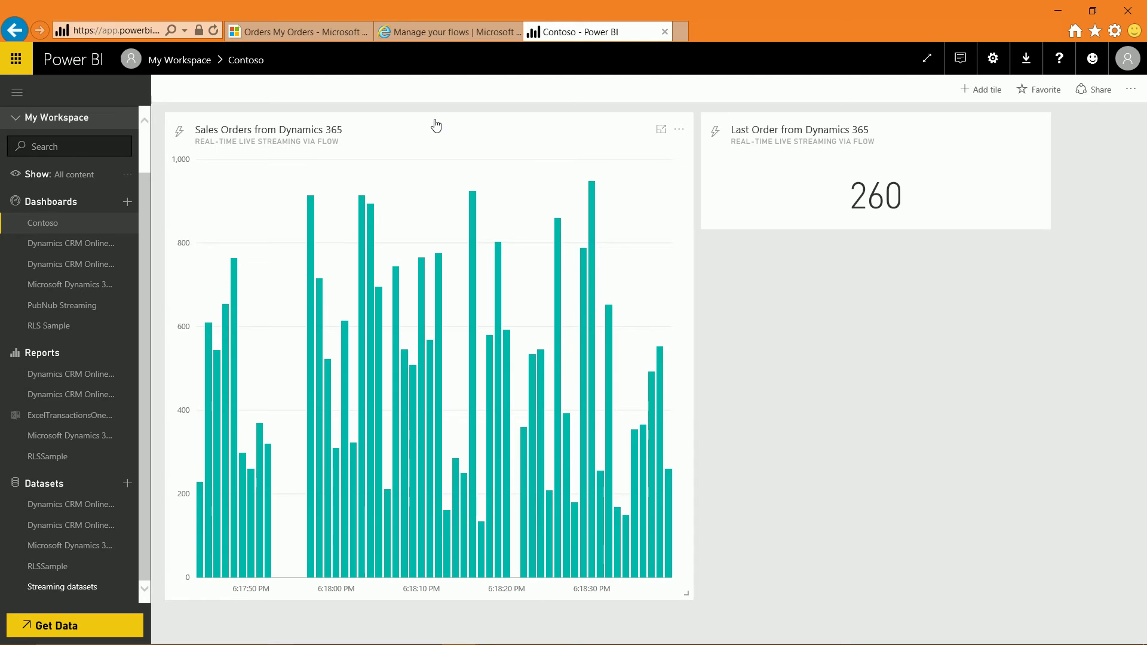
Step: Bring the CreateCRMSalesOrder.exe console forward over the Dynamics 365 My Orders list of 22 records
key(alt+Tab)
key(alt+Tab)
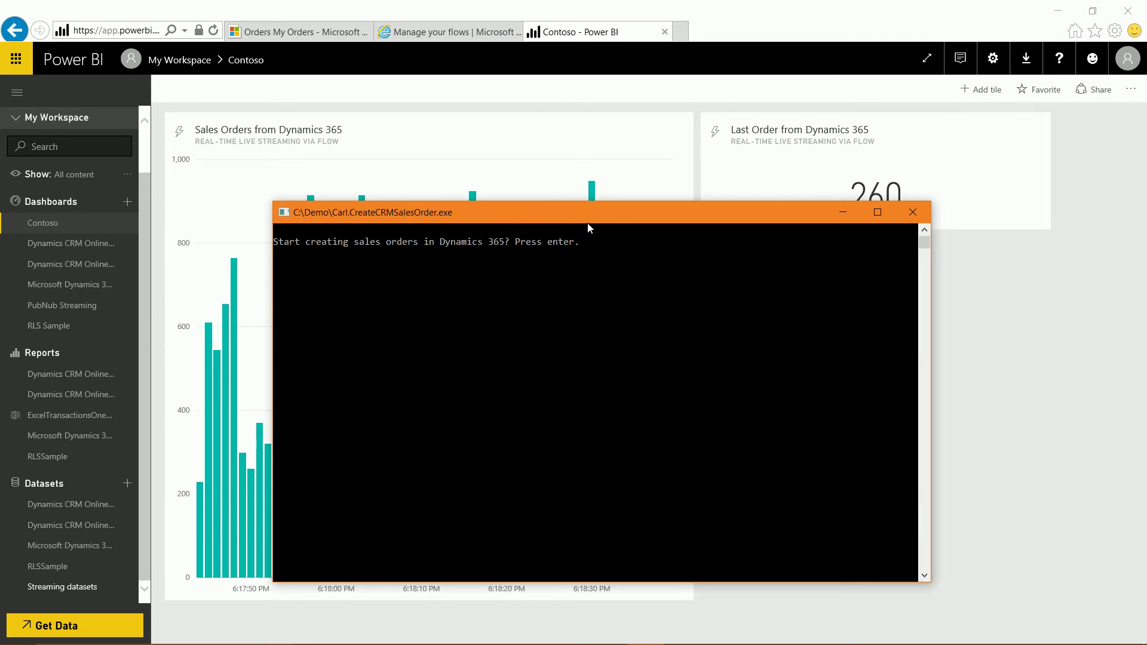
drag(586, 223, 757, 244)
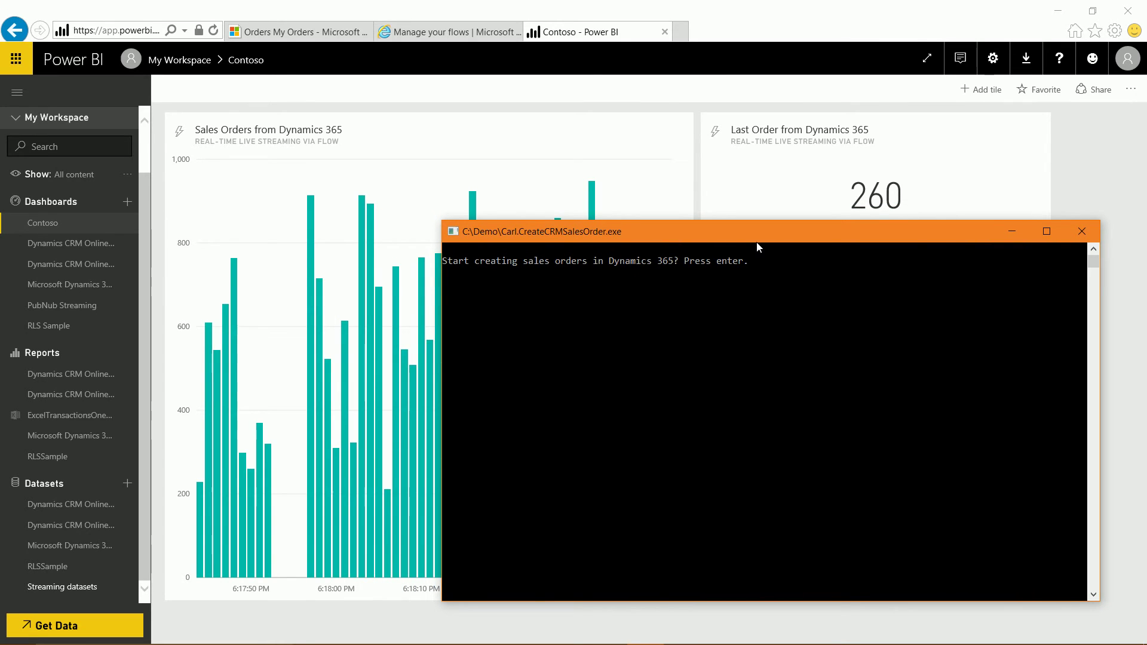
click(278, 31)
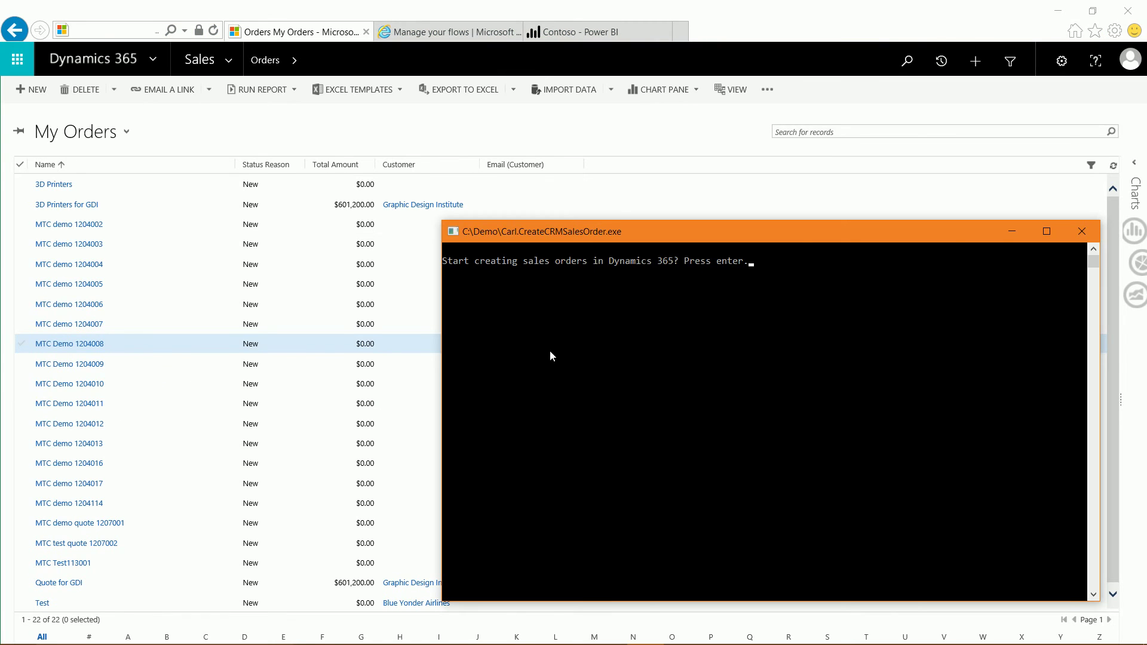
Step: Start the order generator and refresh My Orders twice until it shows 42 records, then return to Power BI
key(Return)
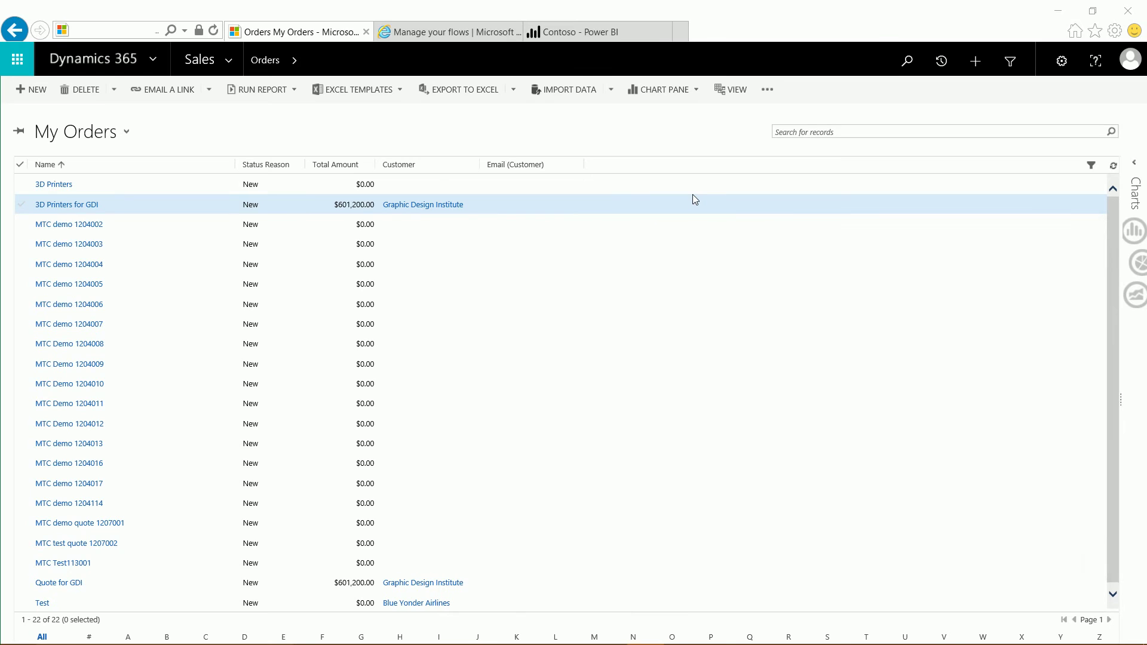
right_click(693, 194)
click(715, 279)
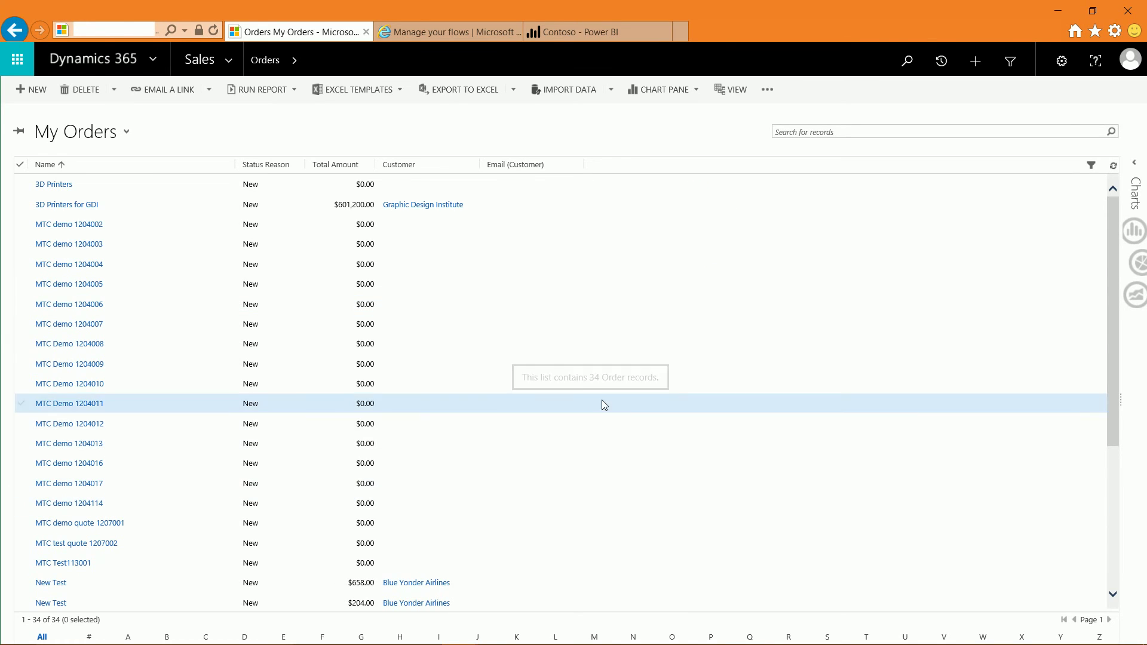
right_click(601, 400)
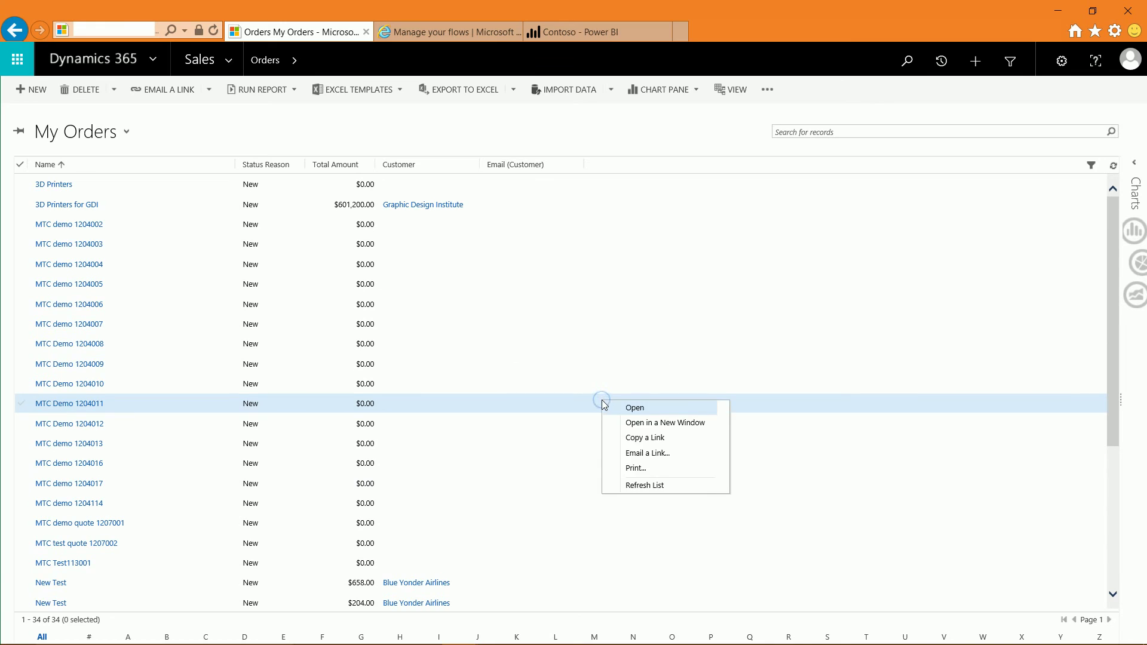
click(628, 488)
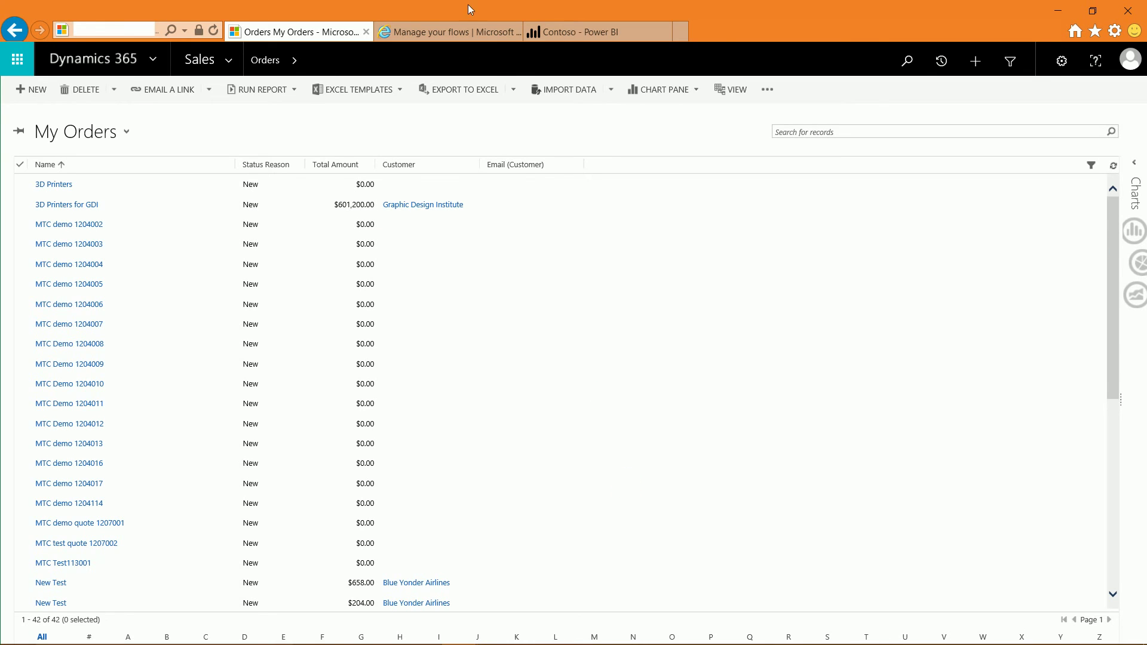
click(585, 30)
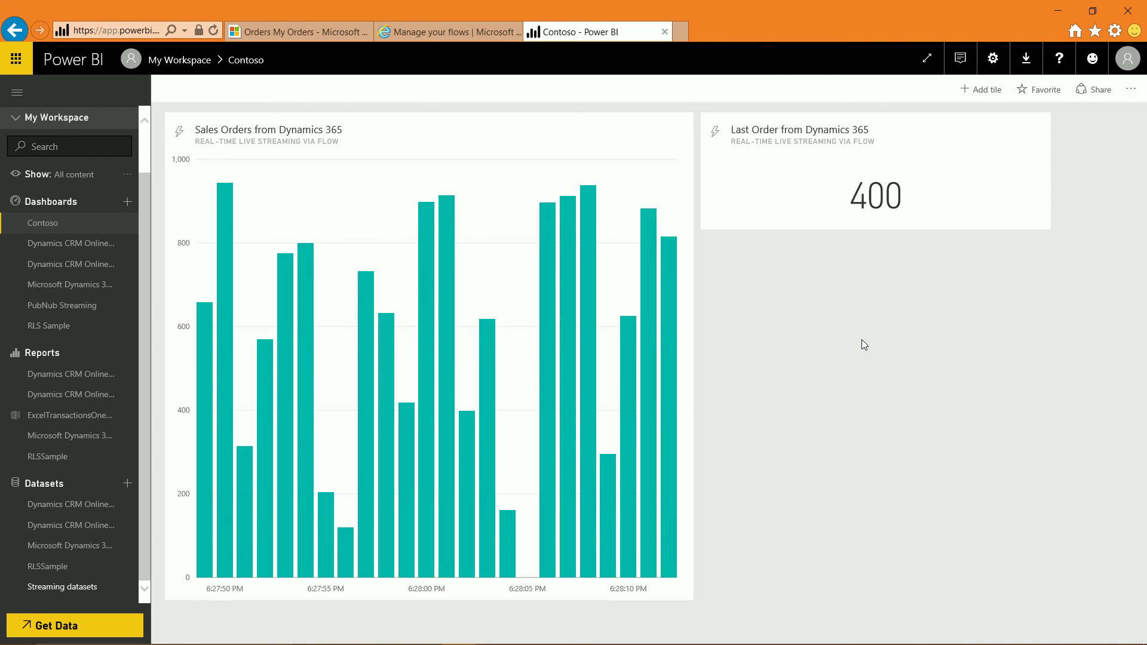
Step: Switch to the SM-G930 Screen Mirror window showing the phone's Contoso dashboard
key(alt+Tab)
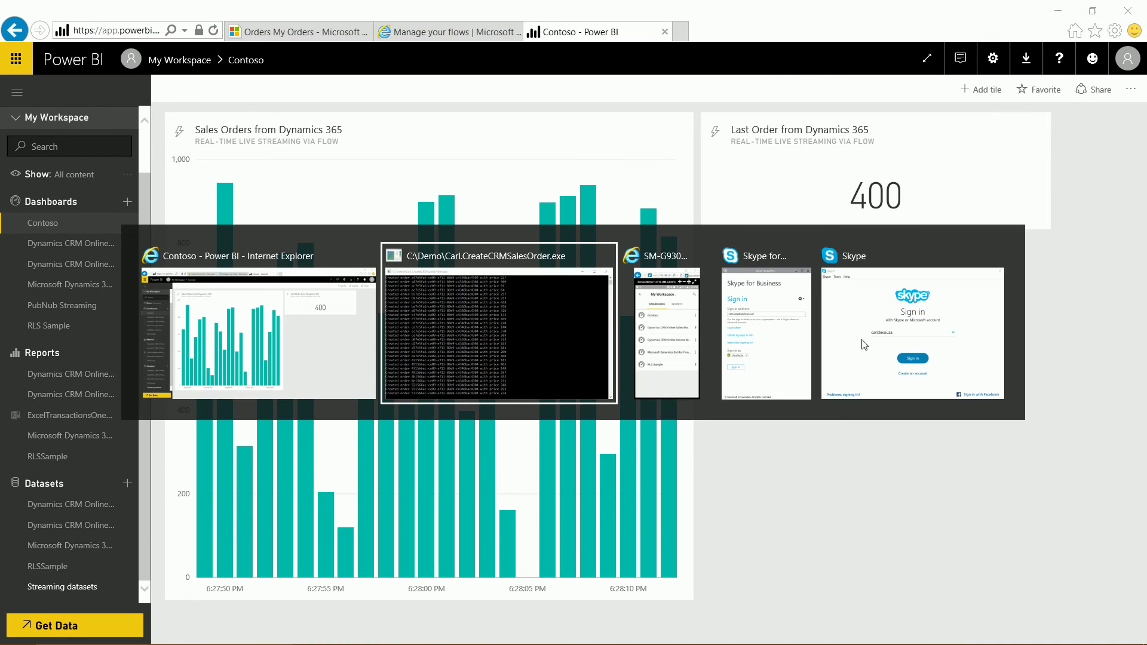
key(alt+Tab)
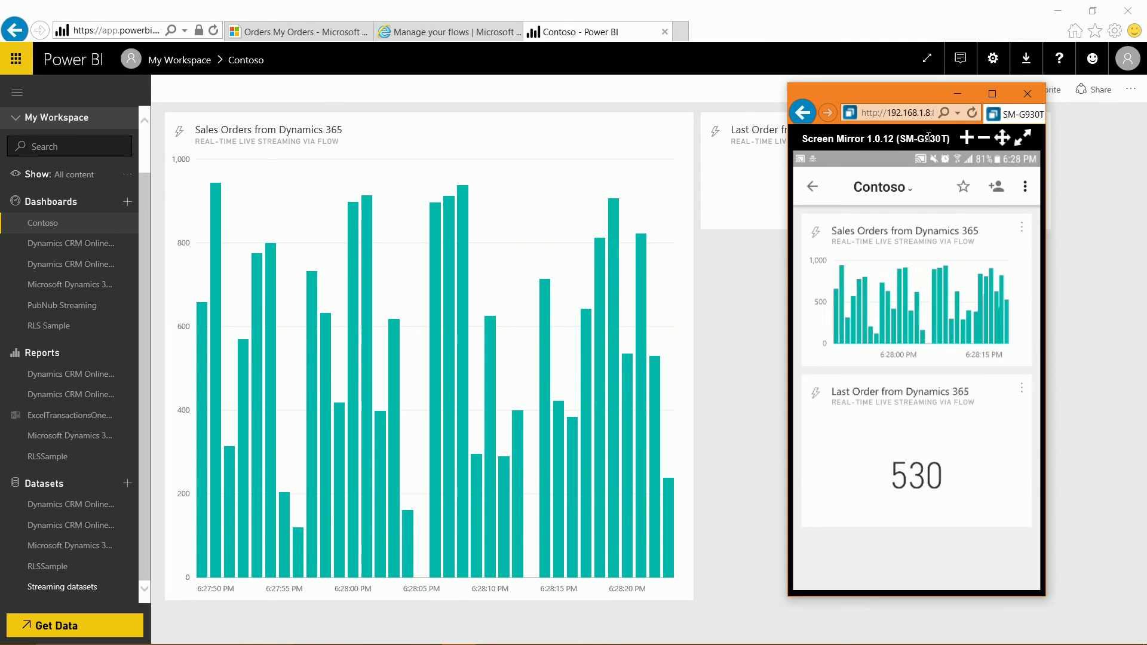
Step: Move the phone mirror to the right edge so both dashboards show Last Order updating to 536
drag(912, 96, 1024, 111)
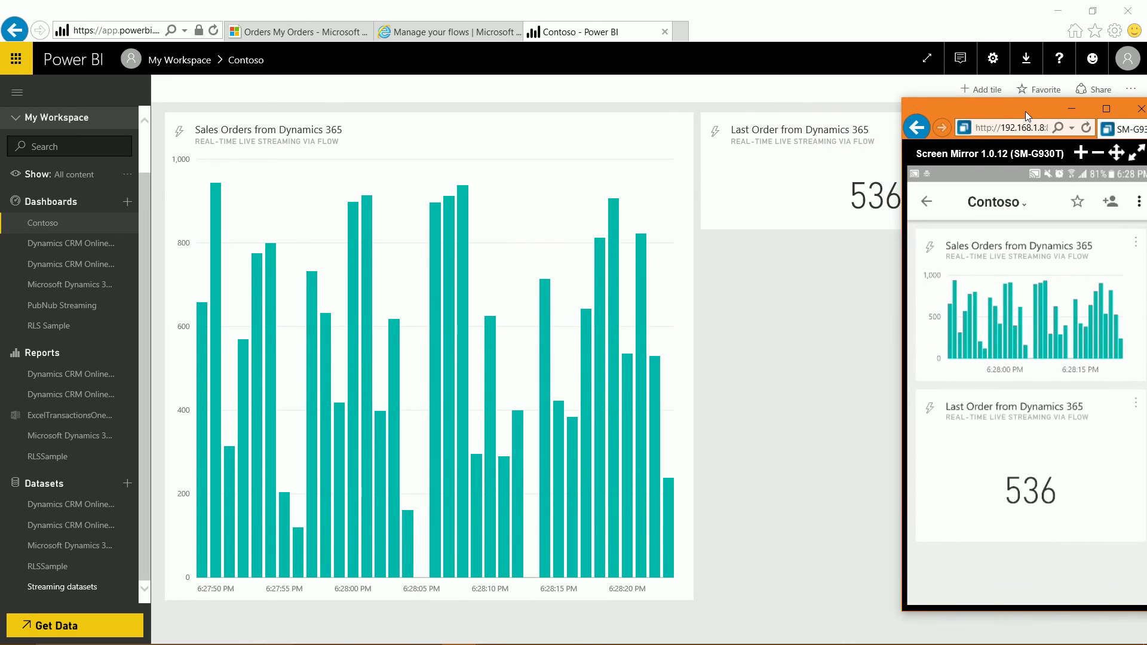
drag(1025, 111, 1011, 93)
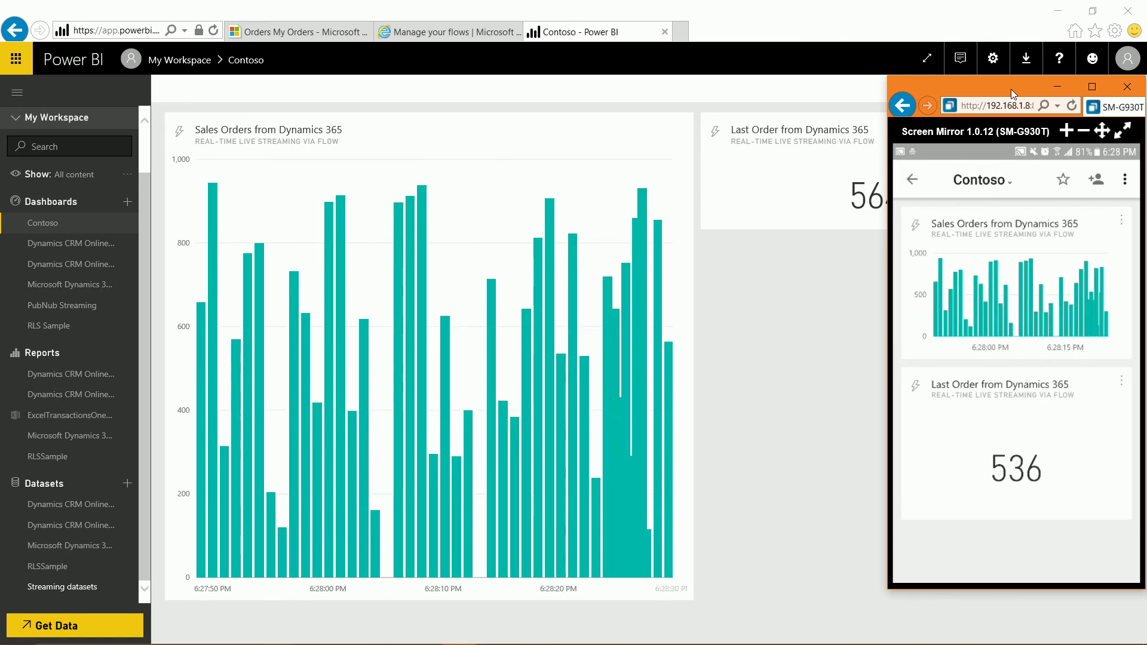